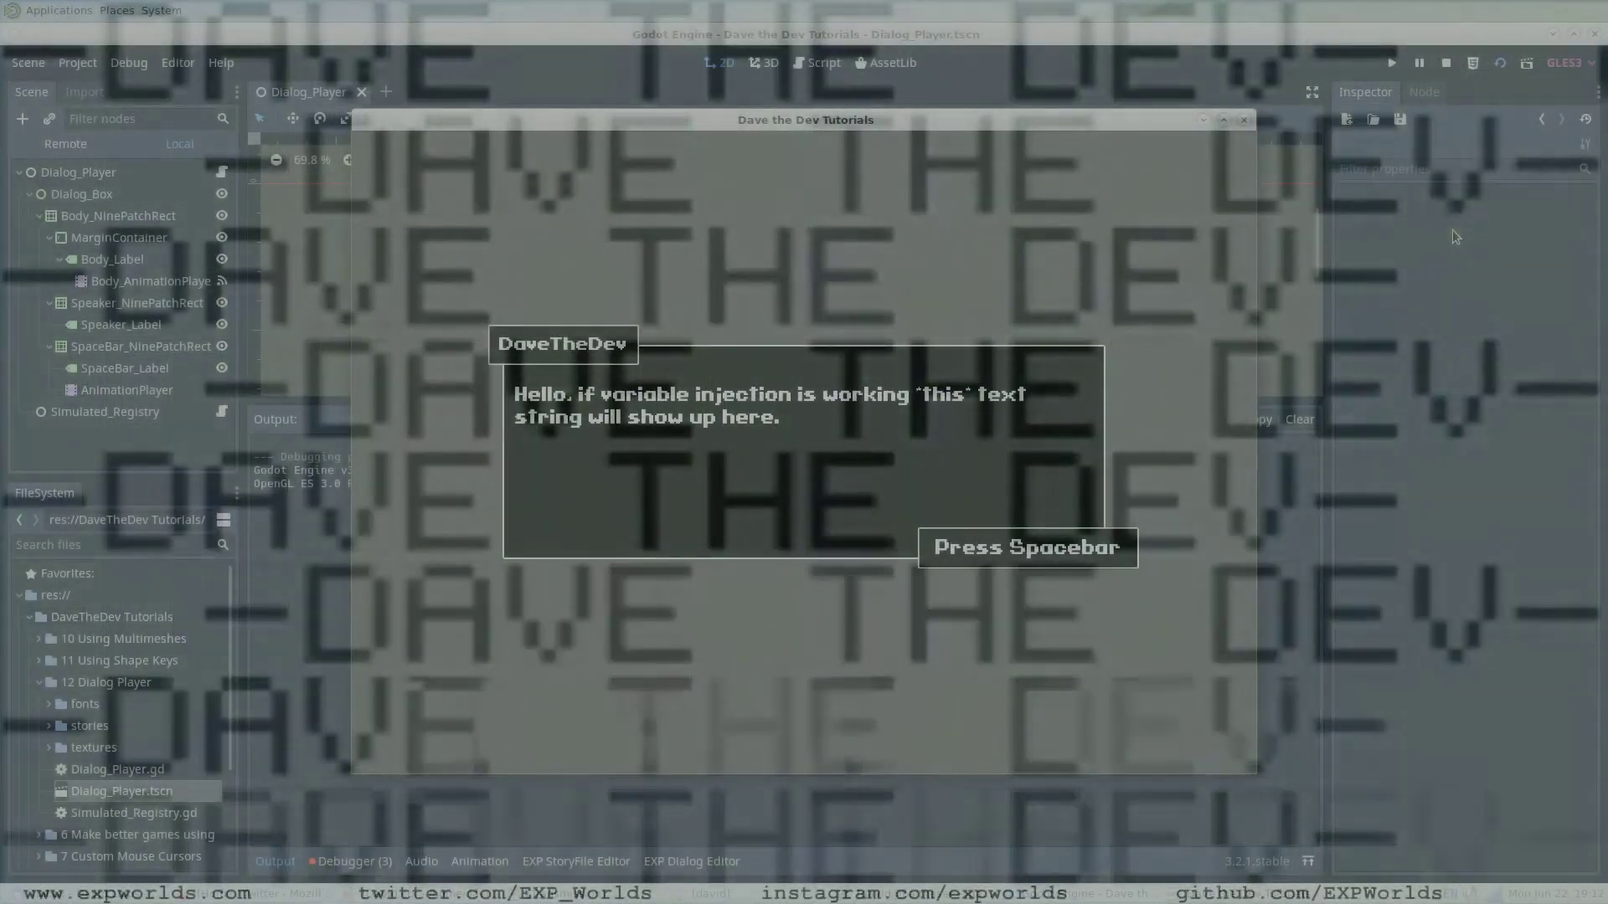
Advance through the running dialog demo to view each line with injected variable values.
key(space)
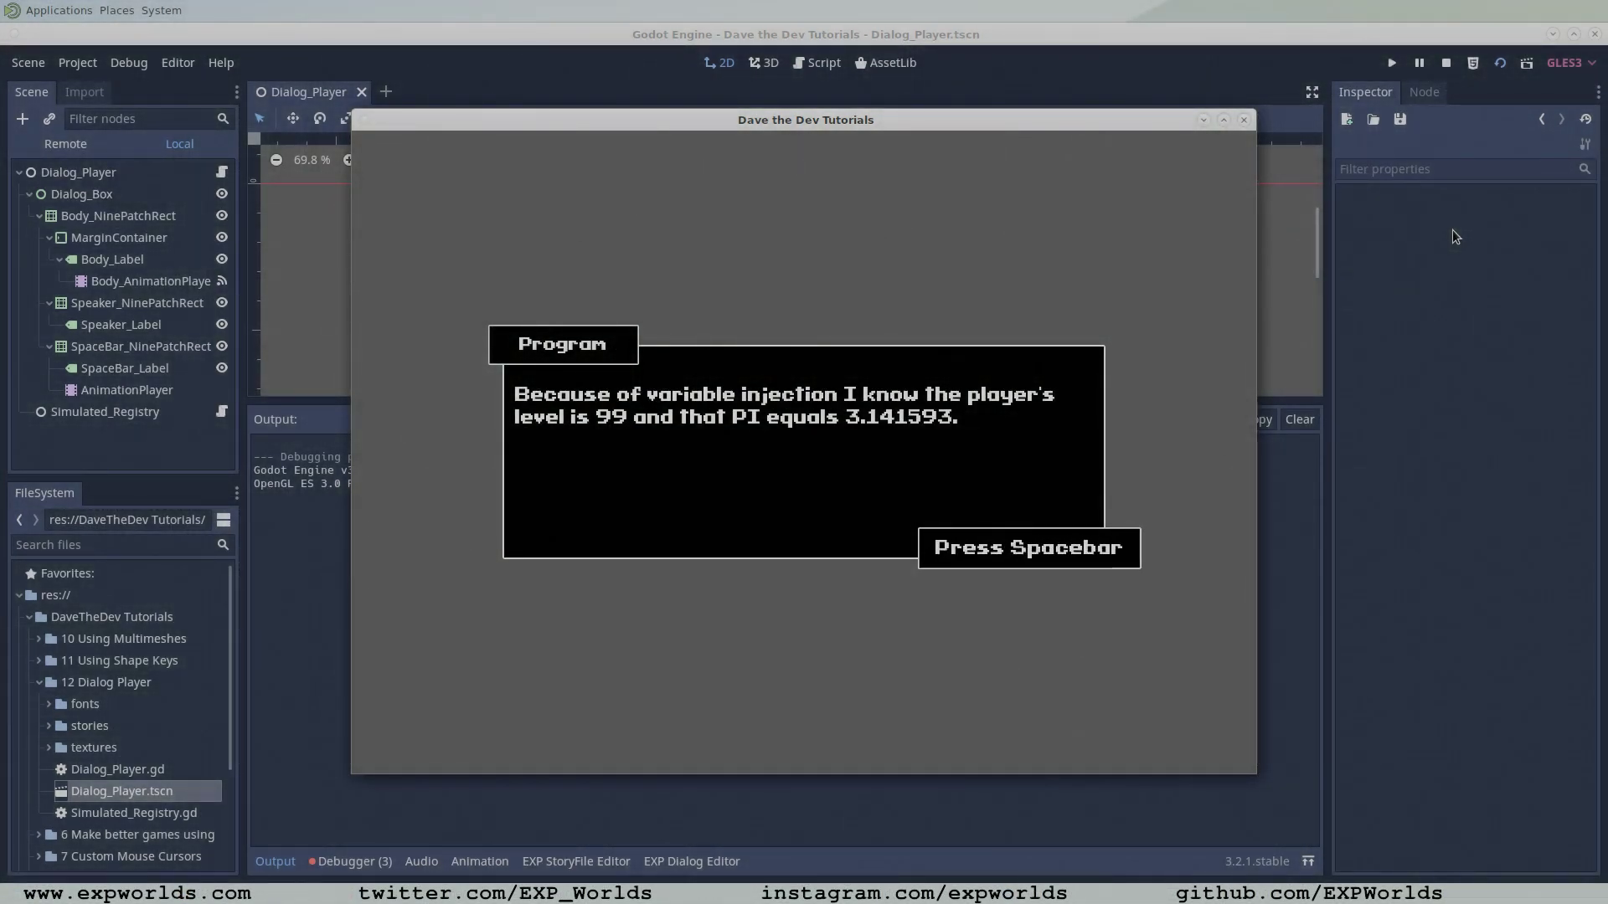
key(space)
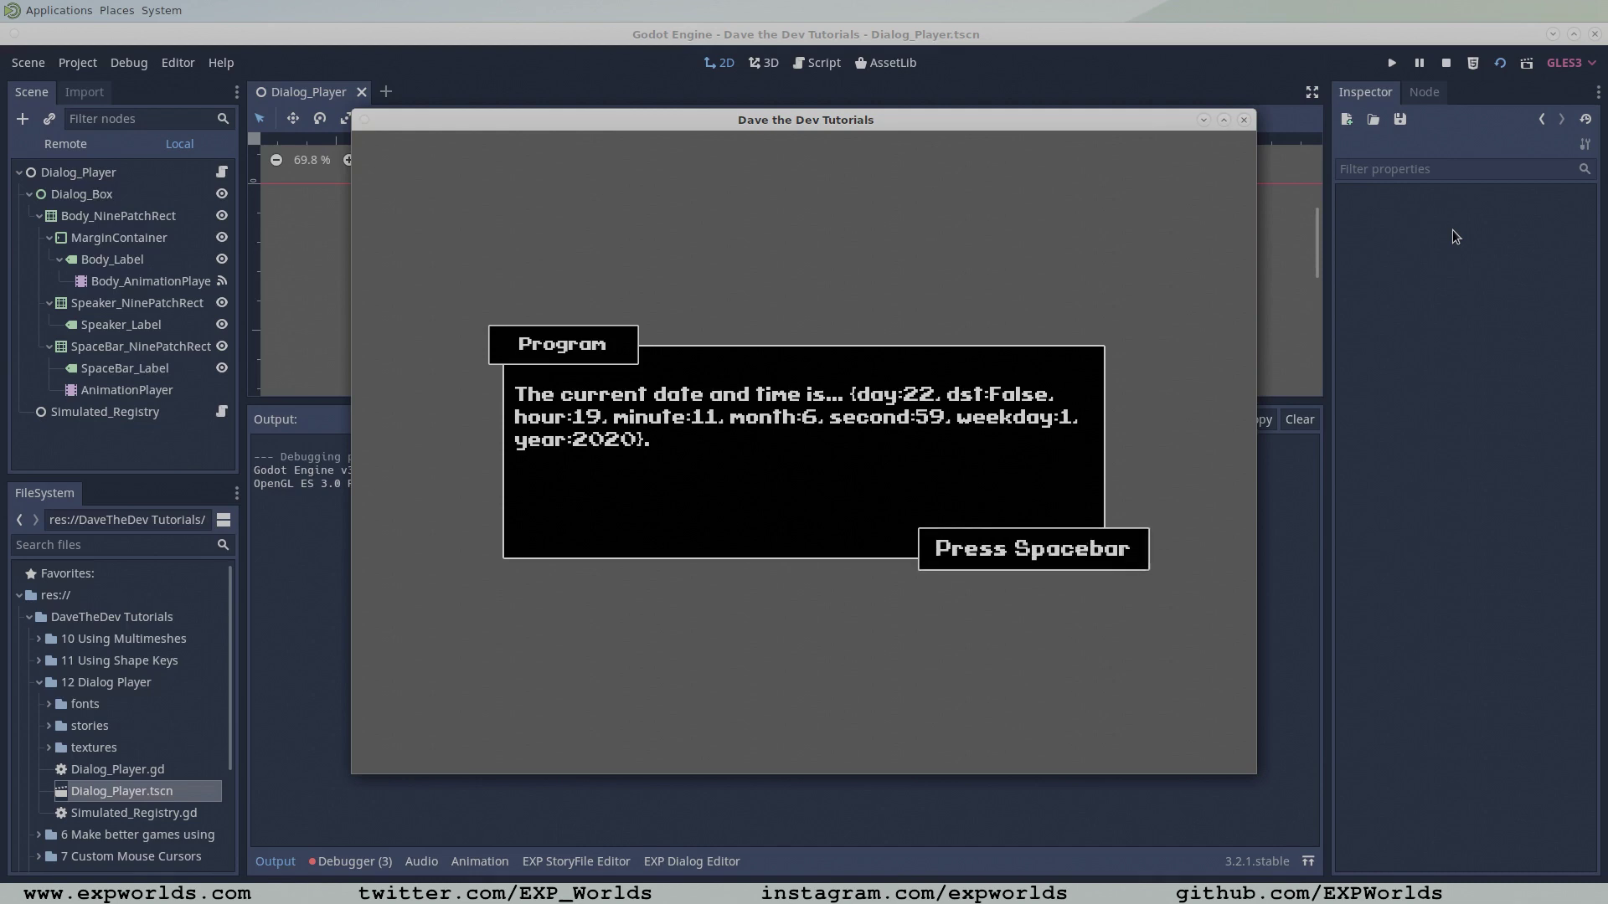
key(space)
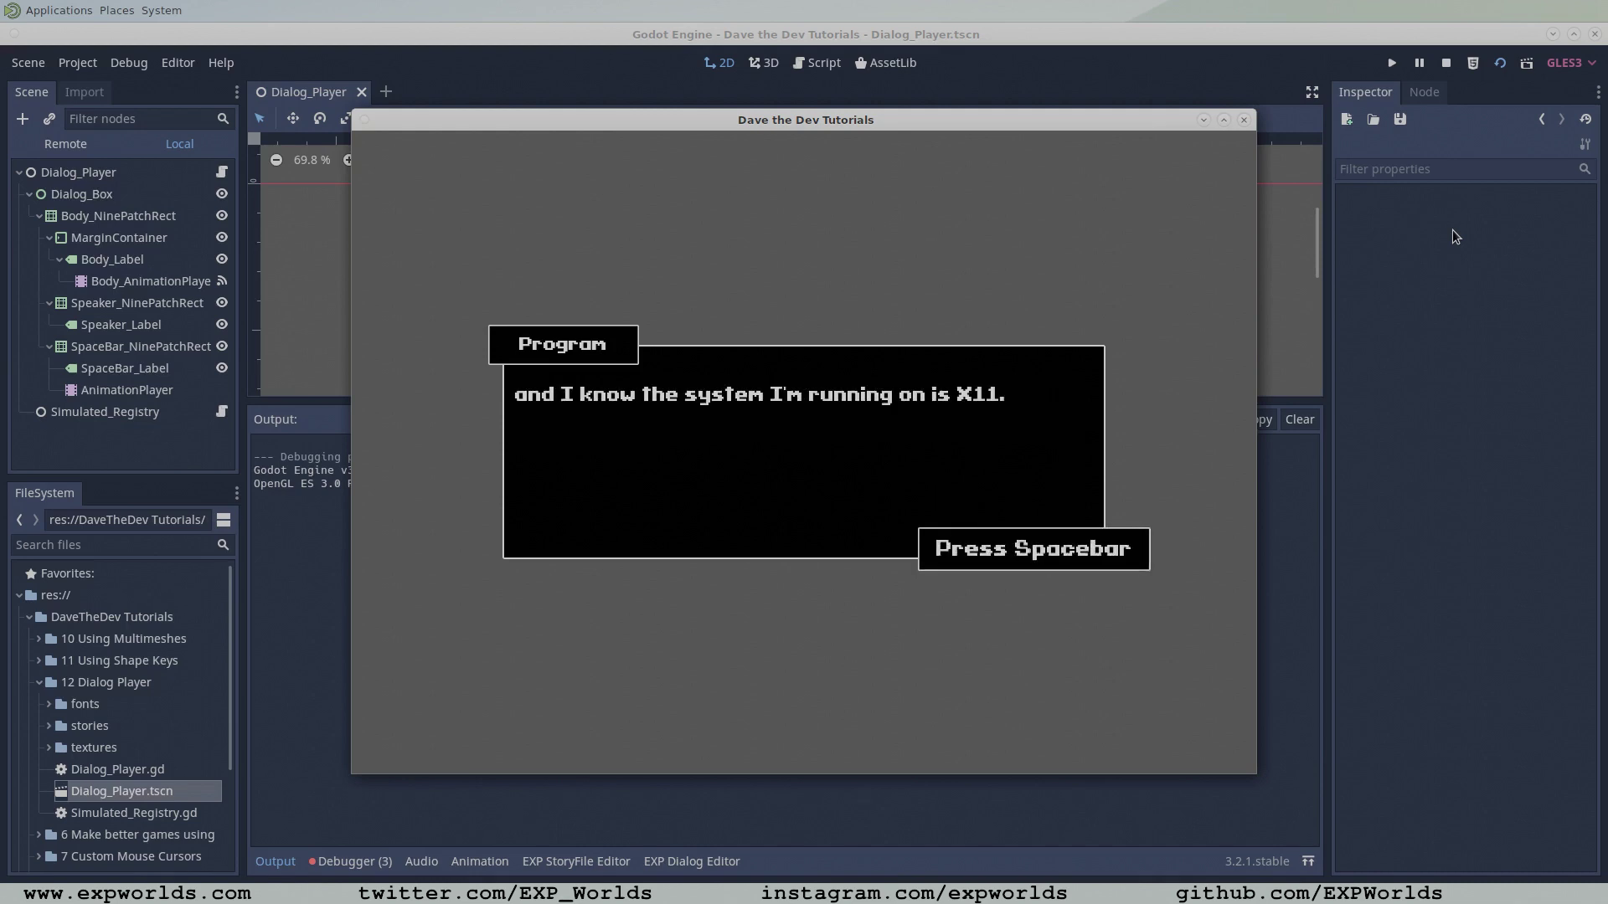
key(space)
key(space)
key(space)
key(space)
key(space)
key(space)
key(space)
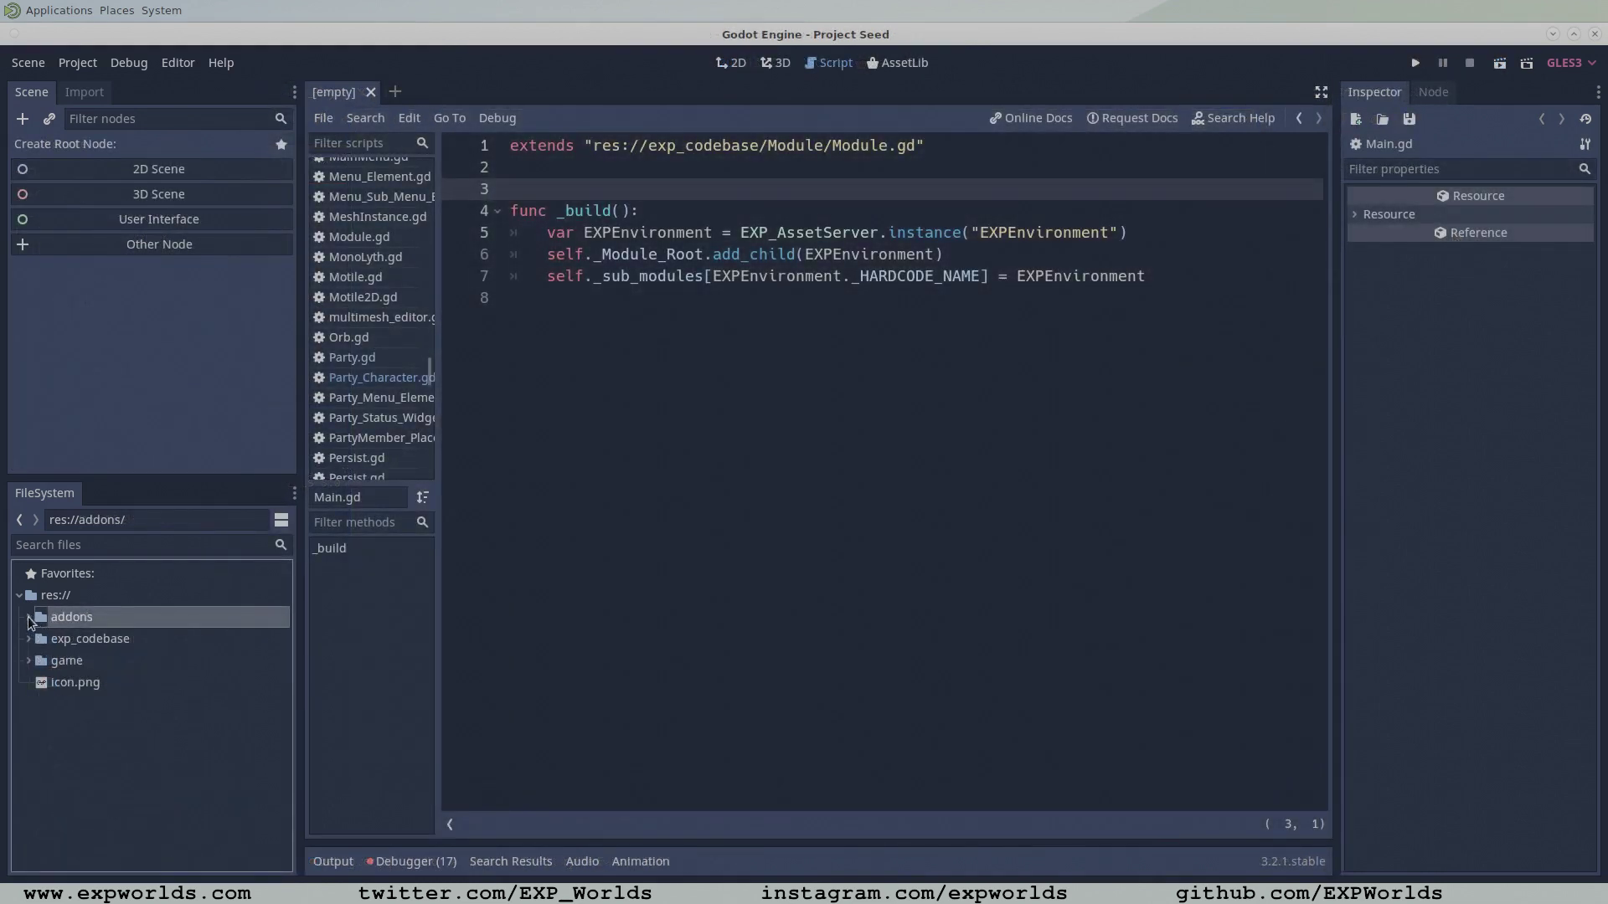
Expand the addons folder, open a file from one of the addons and examine its contents.
click(29, 621)
scroll(67, 636, down, 3)
click(39, 651)
click(120, 675)
double_click(120, 674)
scroll(521, 174, up, 5)
drag(523, 146, 925, 848)
Browse down through the nested project folders, open a file from the deepest one and examine its contents.
click(39, 651)
scroll(39, 654, down, 1)
click(30, 826)
scroll(51, 804, down, 1)
click(39, 782)
scroll(40, 778, down, 1)
click(51, 759)
scroll(51, 757, down, 2)
click(59, 697)
click(69, 761)
scroll(72, 758, down, 1)
click(79, 730)
click(89, 795)
scroll(172, 762, down, 1)
double_click(198, 739)
drag(570, 304, 1053, 778)
scroll(1047, 749, down, 1)
Run the project and explore the menus and options in the running game.
key(F5)
key(Escape)
key(Down)
key(Return)
key(Return)
key(Return)
key(Down)
key(Return)
key(Escape)
key(Down)
key(Down)
key(Down)
key(Down)
key(Return)
key(Return)
key(Return)
key(Down)
key(Left)
key(Return)
key(Right)
key(Escape)
key(Down)
key(Down)
key(Down)
key(Return)
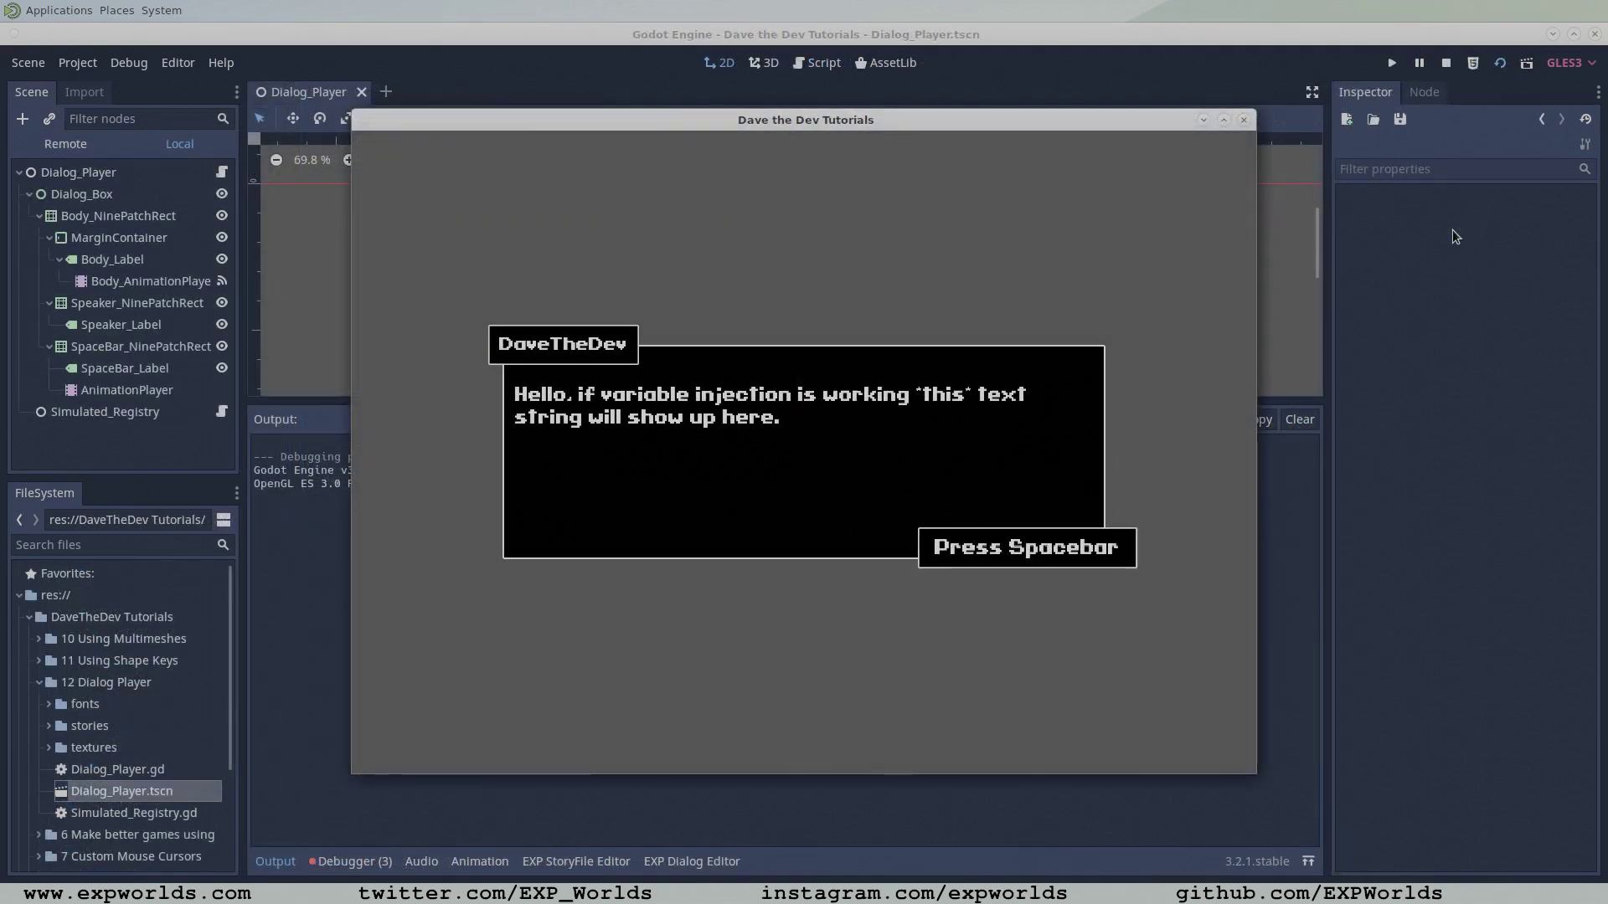
Step through the variable injection dialog in the running Dialog_Player scene once more.
key(space)
key(space)
key(space)
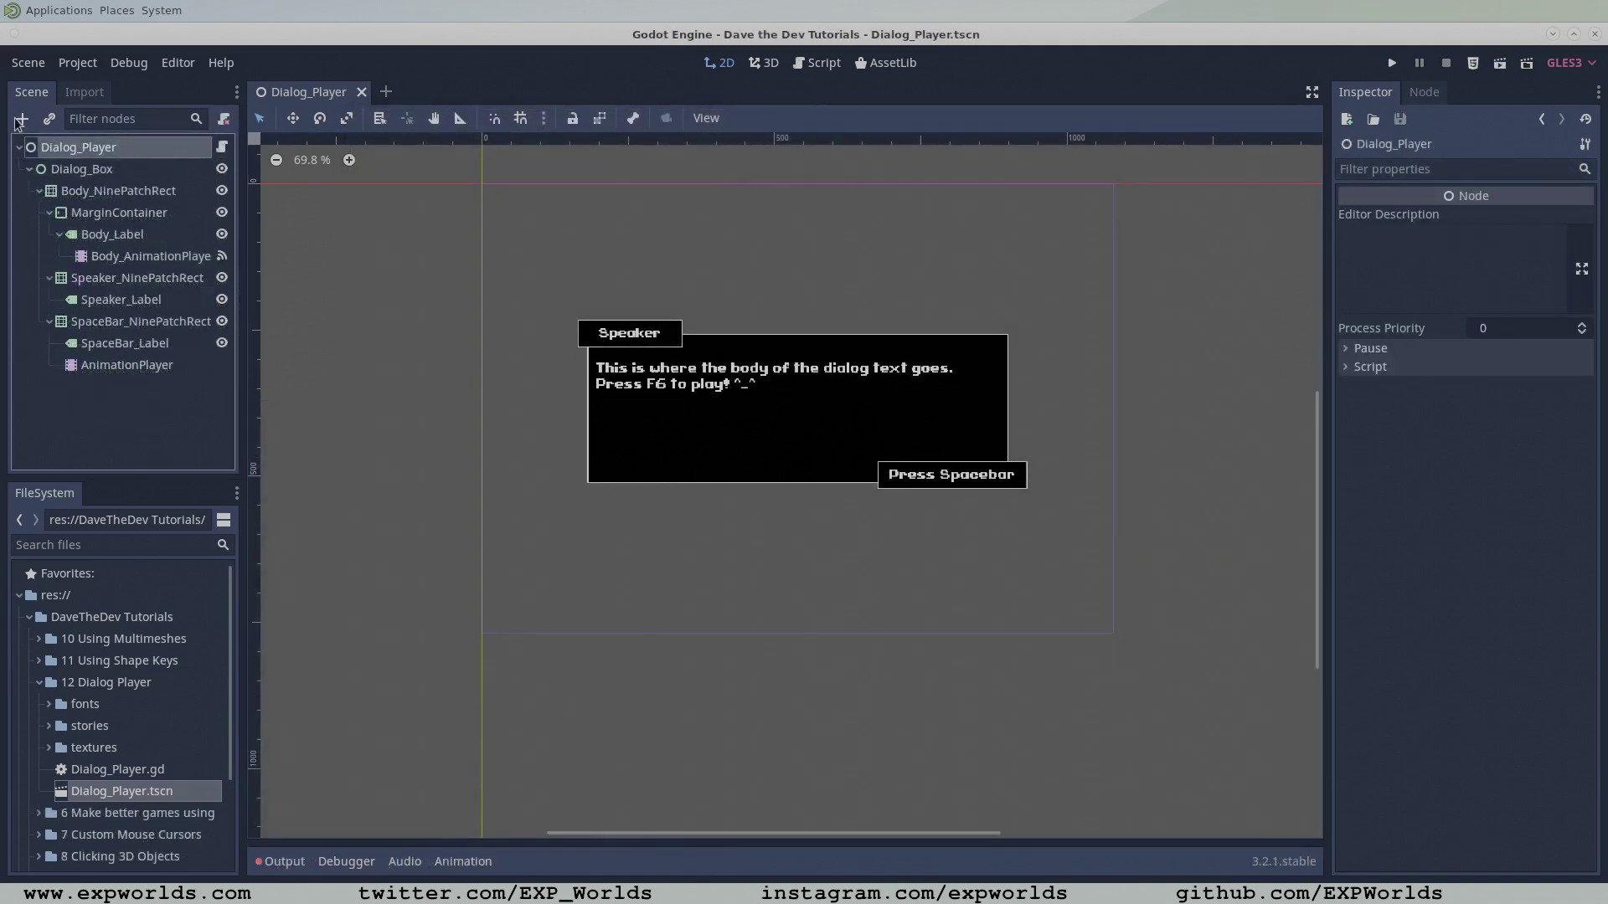
Add a plain Node as a child of Dialog_Player and rename it Simulated_Registry.
click(19, 121)
double_click(755, 267)
double_click(88, 388)
text(Simulated_Registry)
key(Return)
Attach a new script to Simulated_Registry and replace its template code with an empty dictionary variable named registry.
click(223, 120)
click(862, 575)
drag(645, 471, 499, 222)
key(BackSpace)
key(BackSpace)
text(var registry = {})
Add a "# Public Methods" comment and declare a lookup function that takes name as a String.
key(Return)
key(Return)
text(# Public Methods)
key(Return)
key(Return)
text(func r)
key(ctrl+z)
text(func lookup(name : String))
key(Return)
Make lookup return registry[name] when the registry has that name and an empty string otherwise, and save the script.
text(if registry.has(name):)
key(Return)
text(return registry[name])
key(Return)
key(BackSpace)
text(else:)
key(Return)
text(return "")
key(ctrl+s)
Add registry entries "Test" with value "*this*", "PLAYER/LEVEL" with value 99, and "PI" with the constant PI.
click(866, 306)
click(668, 189)
text("Test": "*this*",)
key(Return)
key(Tab)
key(Tab)
key(Tab)
key(Tab)
text("PLAYER/LEVEL": 99,)
key(Return)
text("PI": PI,)
Add a "DATE" registry entry that calls the OS date-and-time function and a "SYSTEM" entry that calls the OS name function.
key(Return)
text("DATE": OS.get_dat)
key(Return)
text(),)
key(Return)
text("SYSTEM": OS.get_n)
key(Return)
text())
drag(890, 276, 657, 192)
click(794, 344)
key(ctrl+z)
click(795, 344)
click(809, 319)
In the Dialog_Player script, add an onready variable _Registry that finds the Simulated_Registry node, below the _Dialog_Box variable.
click(115, 147)
click(222, 147)
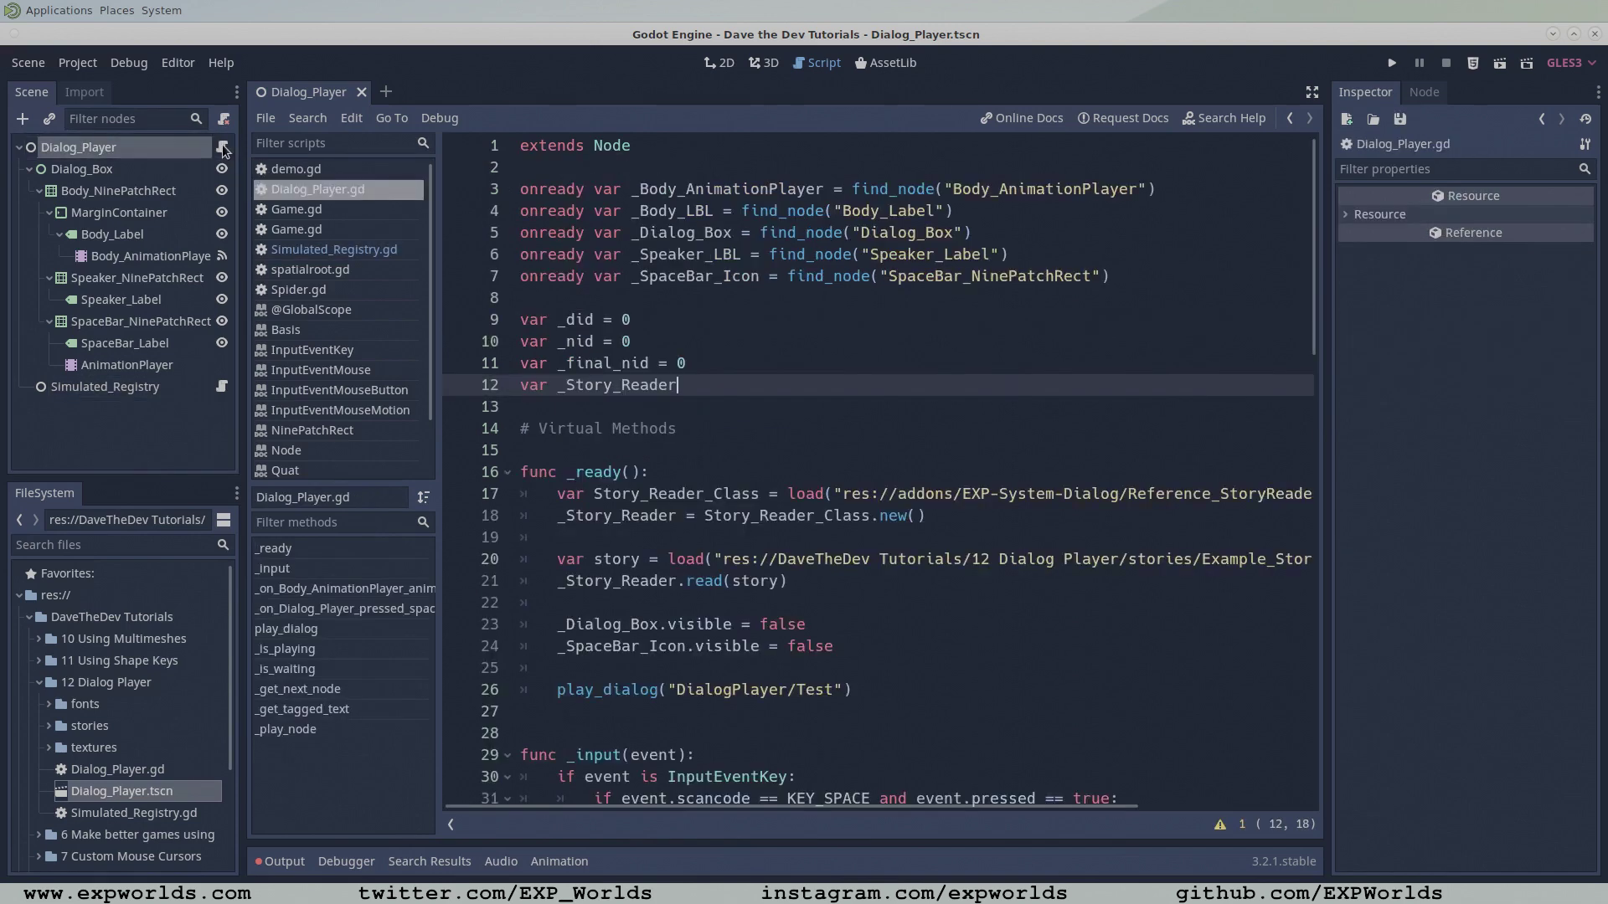
click(1022, 232)
key(Return)
text(onready var _Registry = find_node("Simulated_Registry)
click(1080, 249)
Add a function _inject_variables(text : String) -> String below _get_tagged_text, returning an empty string.
scroll(984, 412, down, 14)
scroll(982, 407, down, 8)
click(792, 322)
key(Return)
key(Return)
key(Return)
key(Up)
text(func _inject_variables(text : String) -> String:)
key(Return)
text(return "")
Insert a line that reassigns text to the result of calling _inject_variables on it.
drag(643, 385, 496, 370)
click(972, 559)
drag(991, 581, 546, 561)
click(986, 559)
key(Return)
text(text = _inje_variables()text)
click(960, 573)
drag(909, 583, 566, 580)
Change the return value of _inject_variables to text.
scroll(566, 580, up, 3)
drag(649, 493, 566, 493)
key(Return)
key(BackSpace)
key(BackSpace)
click(677, 491)
key(BackSpace)
key(BackSpace)
text(text)
At the top of _inject_variables, declare variable_count as text.count("<variable>").
key(Home)
key(Return)
key(Return)
key(Return)
key(Up)
key(Up)
key(Up)
text(var variable_count)
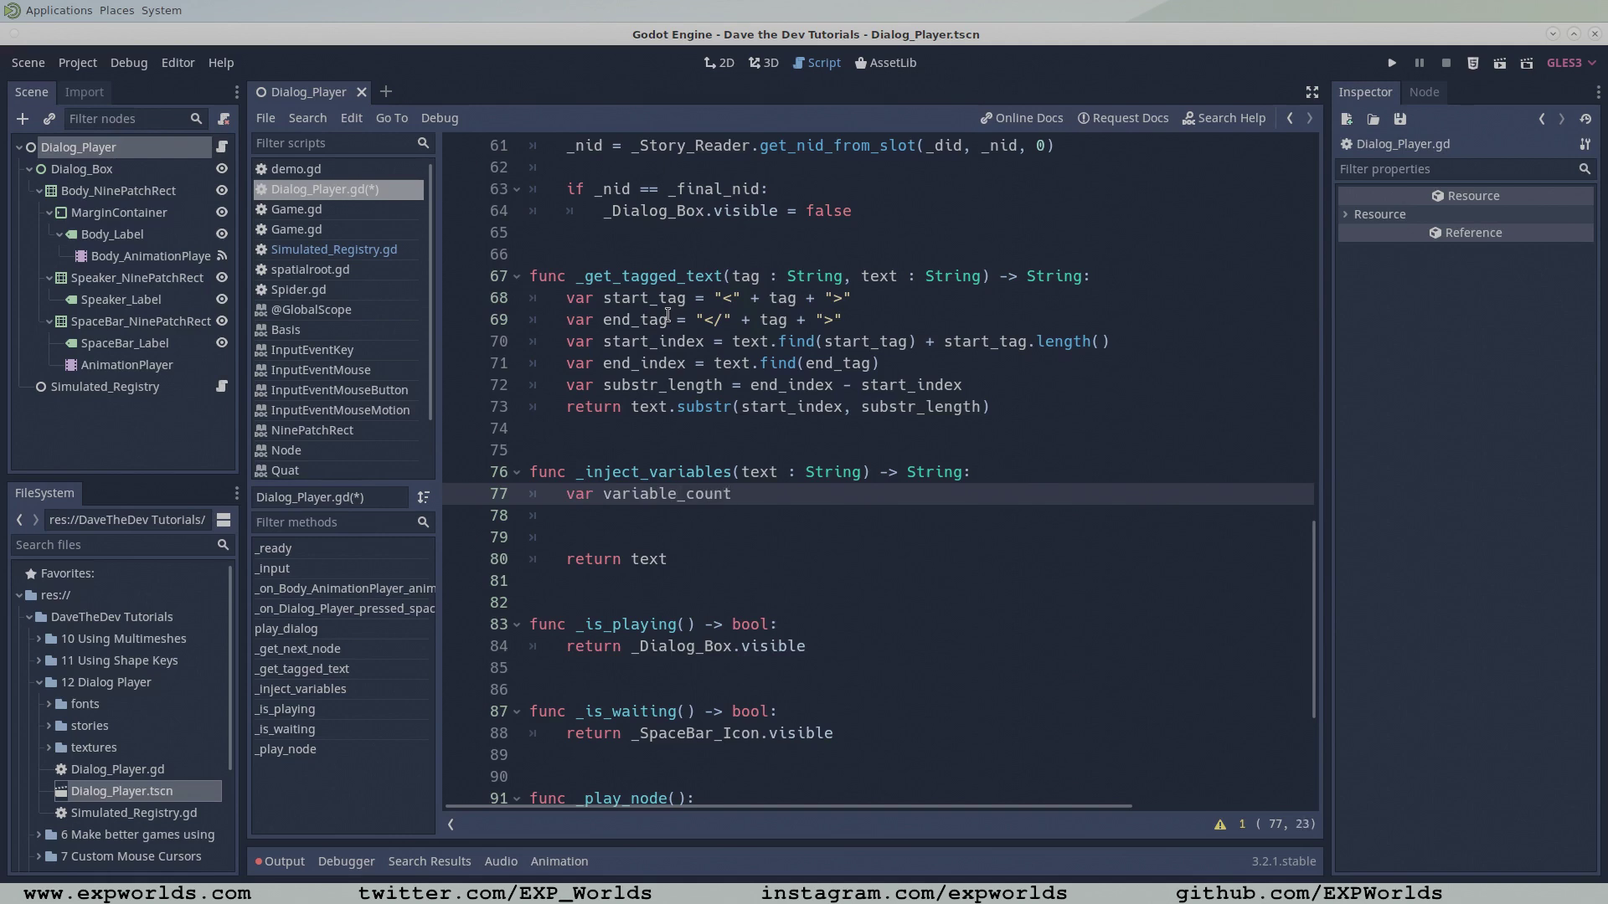
text( = text.count("<variable>"))
Between the variable_count declaration and the return line, add a for loop with i in range(variable_count).
key(Down)
key(Return)
text(for i in range(var)
key(Return)
text():)
Inside the loop, declare variable_name as _get_tagged_text("variable", text) and variable_value as _Registry.lookup(variable_name).
key(Return)
text(var variable_name = _get_t_)
key(Return)
text("variable", text))
key(Return)
text(var variable_value = _Registry.lookup()variable_name)
Declare start_index at "<variable>", end_index at "</variable>" plus that tag's length, and substr_length as end_index - start_index in the loop.
key(Return)
text(var start_index = text.find("<variable>"))
key(Return)
text(var end_index = text.find("</variable>") + "</variable>".length())
key(Return)
text(var substr_length = end_index - sta)
key(Return)
Add a text.erase call to the loop that removes substr_length characters from start_index.
key(Return)
text(text.era)
key(Return)
text(se(s)
key(Return)
text(, su)
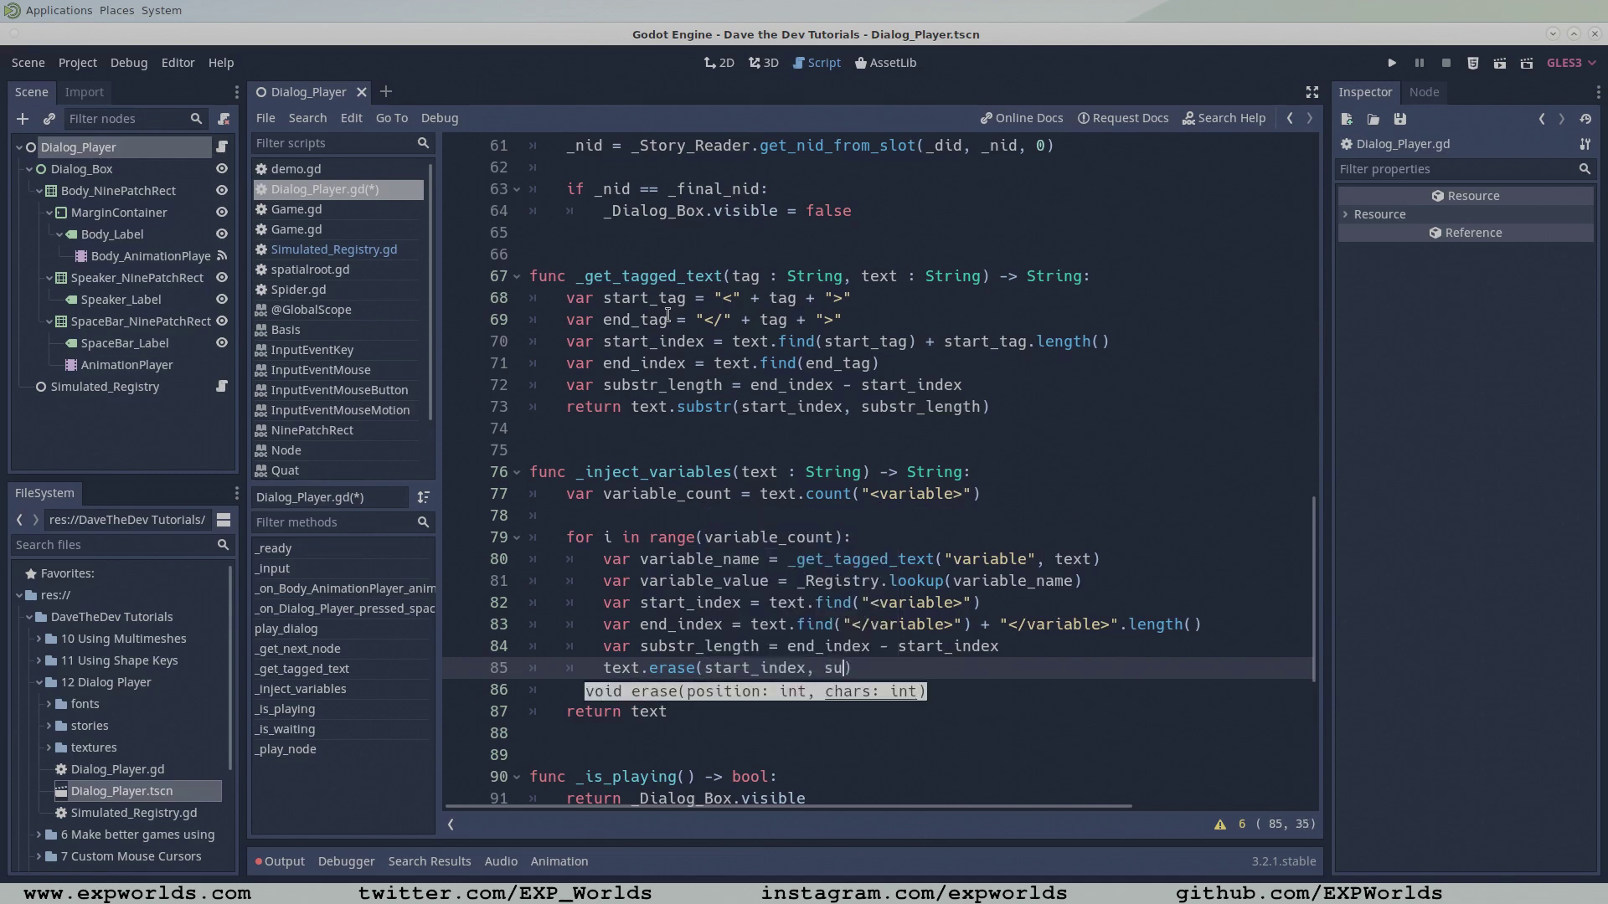
key(Return)
key(End)
Reassign text to text.insert(start_index, str(variable_value)) at the end of the loop and save the script.
key(Return)
text(text = text.insert(start_index, str(variable_value)
key(ctrl+s)
scroll(962, 595, down, 2)
click(962, 594)
drag(1008, 368, 564, 368)
scroll(658, 396, down, 2)
click(678, 471)
Open the EXP Dialog Editor and load the example story from the 12 Dialog Player stories folder.
click(78, 63)
mouse_move(224, 230)
click(400, 241)
click(655, 862)
click(325, 646)
click(339, 690)
double_click(509, 261)
double_click(926, 251)
double_click(511, 266)
double_click(428, 258)
Create a dialog record named DialogPlayer/VariableInjection with the description "This is a test of the variable injection.".
click(425, 645)
click(396, 698)
text(DialogPlayer/VariableInjection)
click(844, 492)
double_click(695, 698)
text(This is a text of the variable injection.)
Add two nodes to the new dialog record, one with the text <start> and one with the text <end>.
click(1311, 860)
click(345, 144)
click(372, 95)
click(394, 200)
text(<start>)
click(373, 94)
drag(607, 312, 1009, 546)
click(991, 592)
text(<end>)
Add a third node with speaker DaveTheDev and the dialog "Hello, if variable injection is working <variable>Test</variable> text string will show up here.".
click(372, 95)
drag(470, 158, 551, 307)
click(621, 363)
click(640, 314)
text(<speaker>DaveTheDev</speaker>)
key(Return)
text(<dialog>Hello, if variable injection is working <variable>Test</variable> text string will show up here.</dialog)
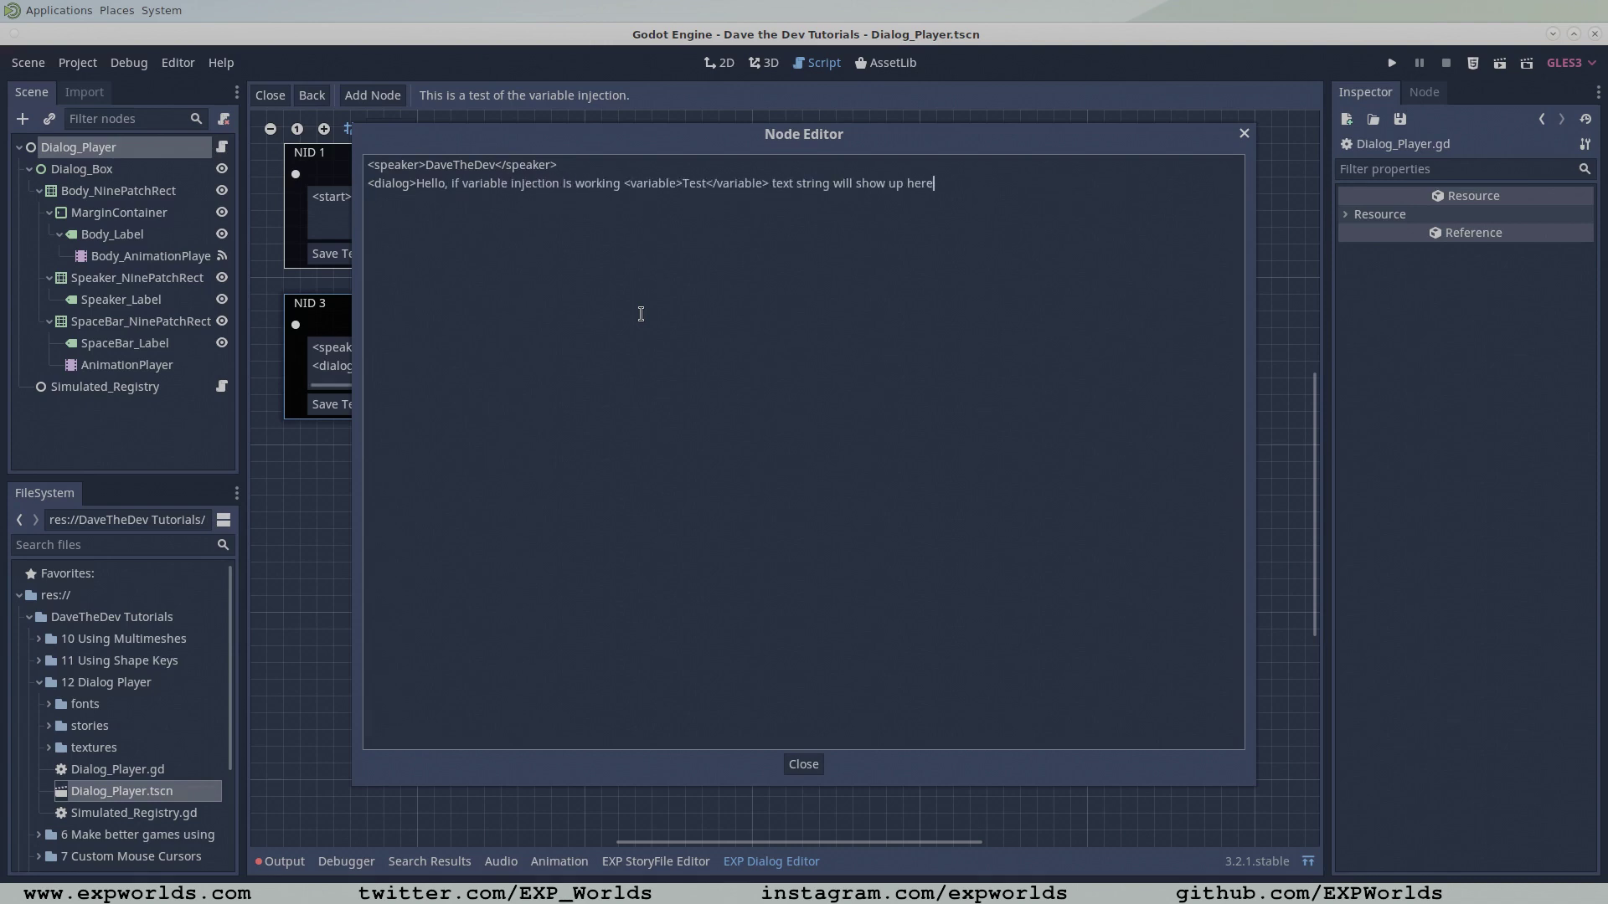